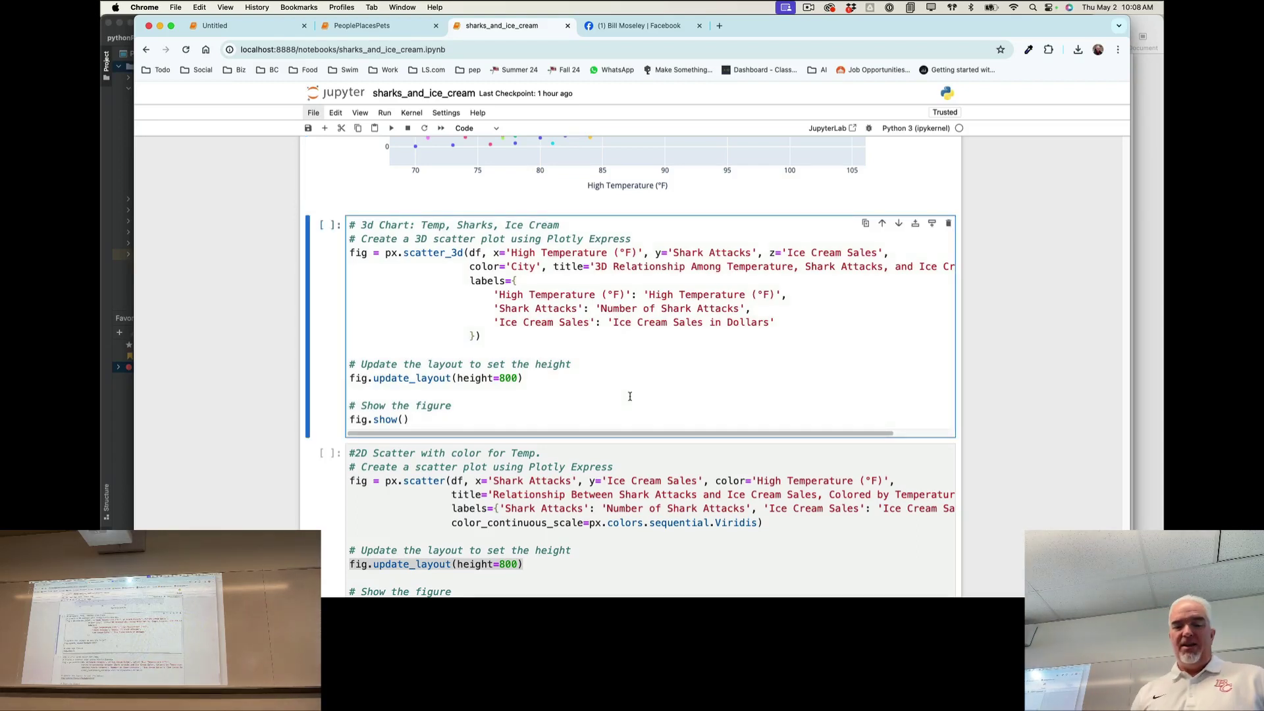
# Run the scatter_3d cell to render the city-coloured temperature, shark attack and ice cream chart.
pyautogui.hotkey('ctrl', 'Return')
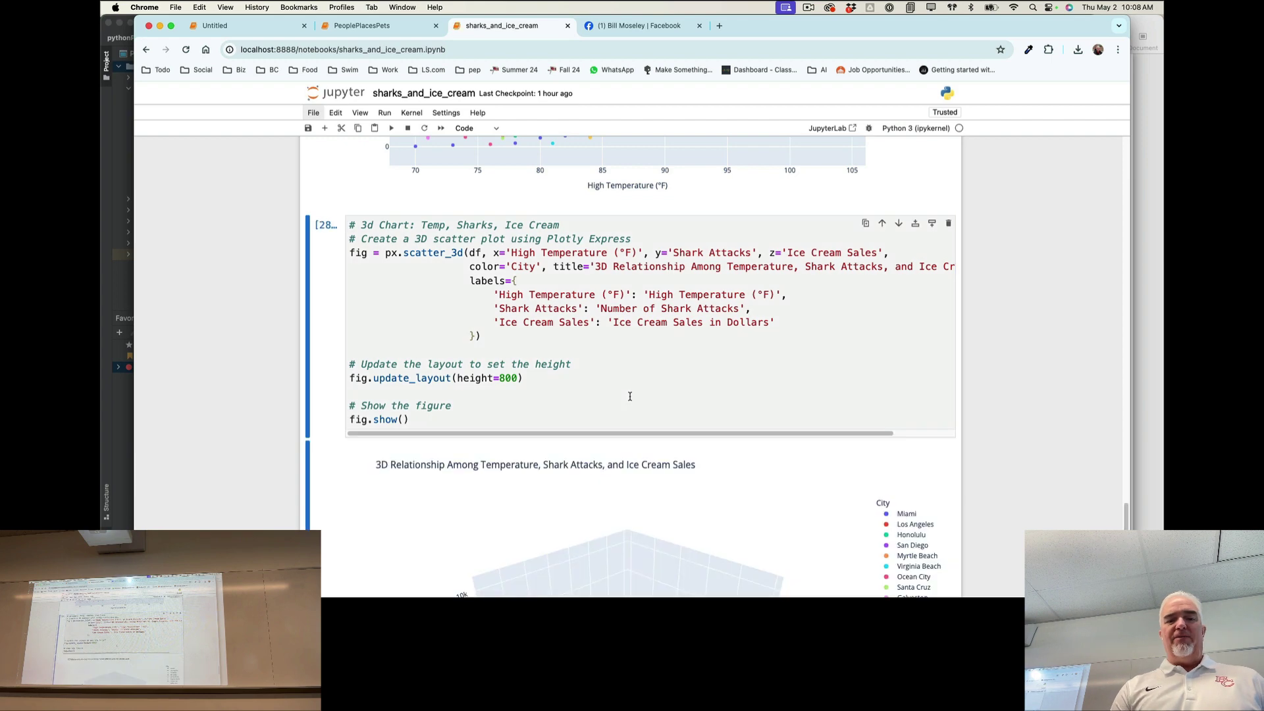
pyautogui.scroll(-3, 628, 396)
pyautogui.scroll(-2, 629, 396)
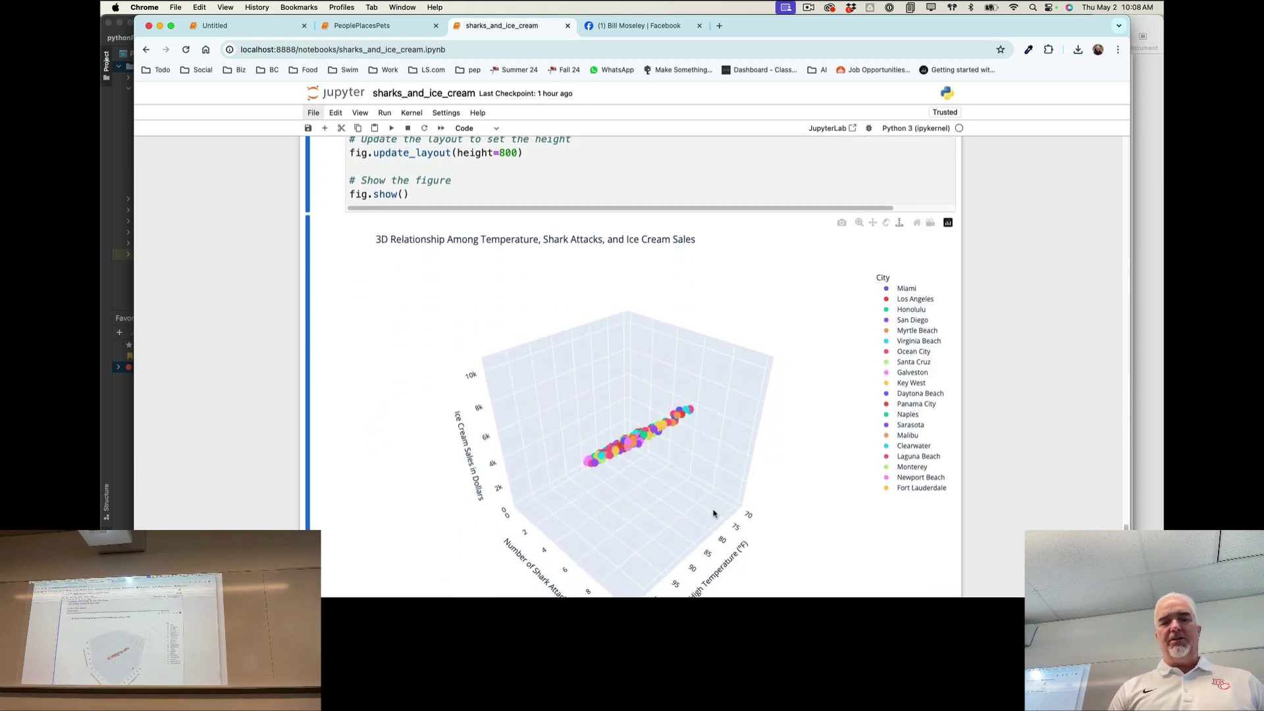
pyautogui.scroll(-3, 790, 518)
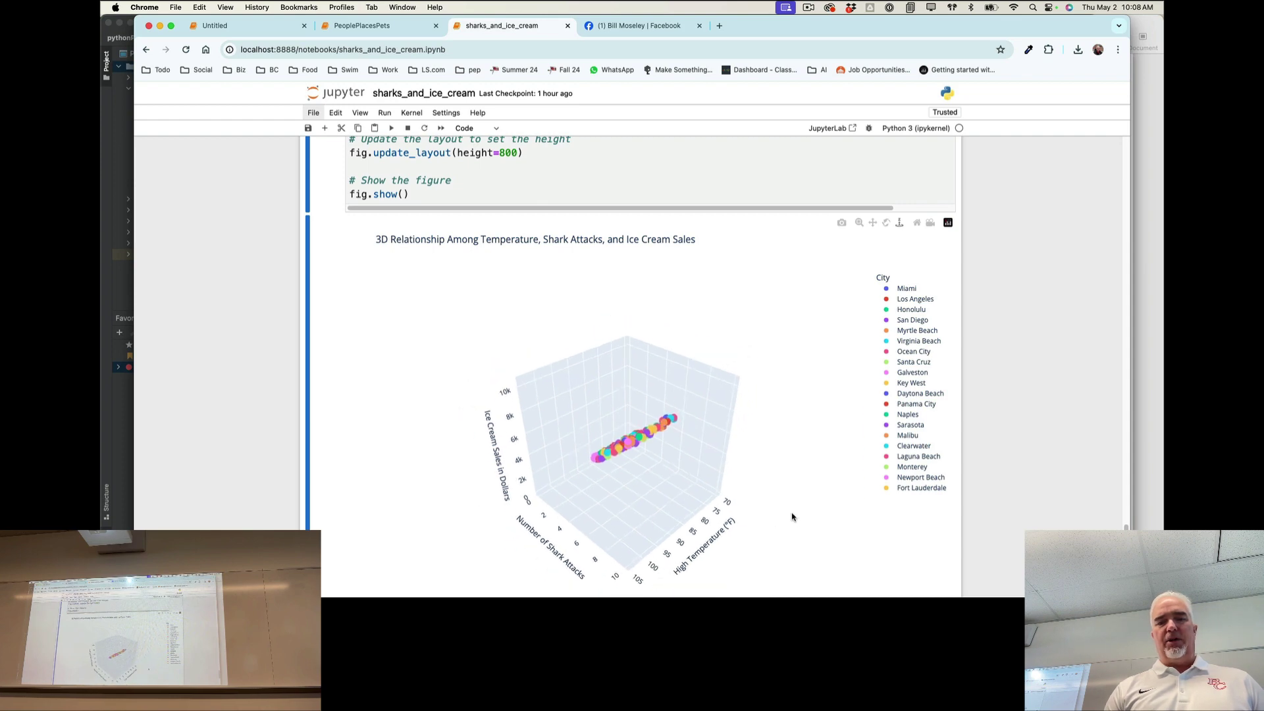
pyautogui.scroll(-3, 1006, 432)
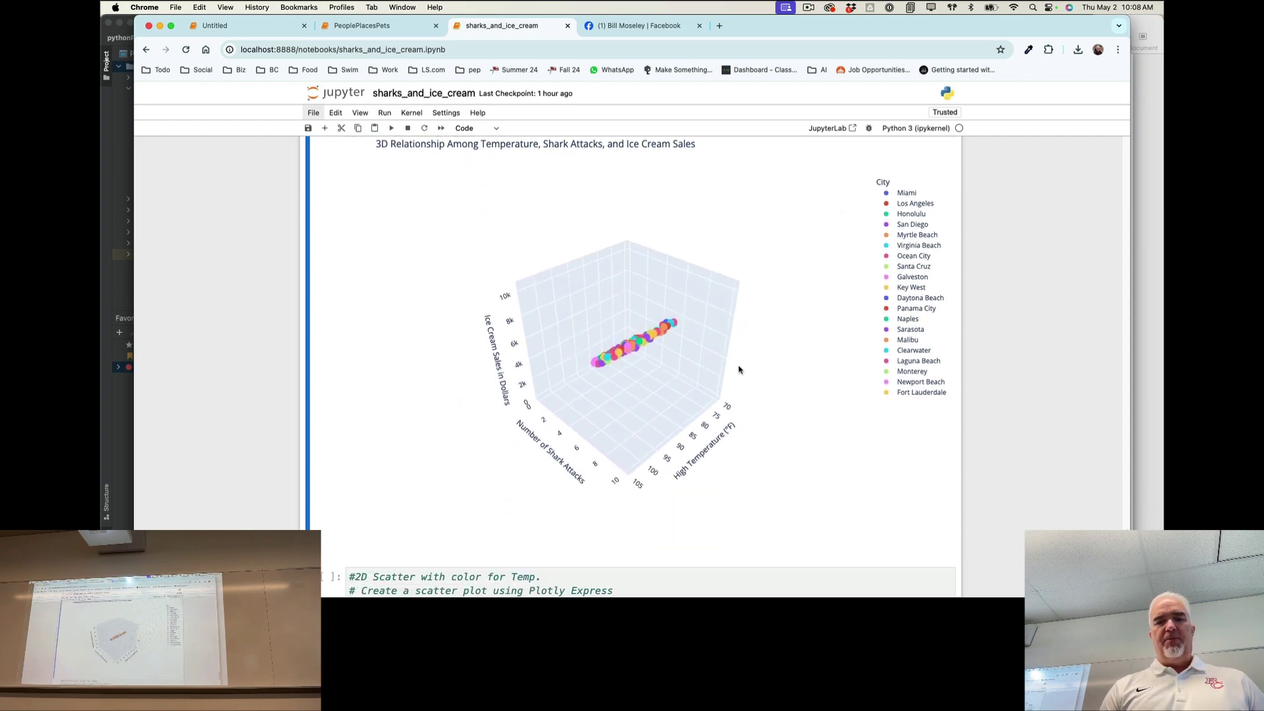
pyautogui.scroll(3, 738, 369)
pyautogui.scroll(3, 739, 368)
pyautogui.scroll(1, 738, 367)
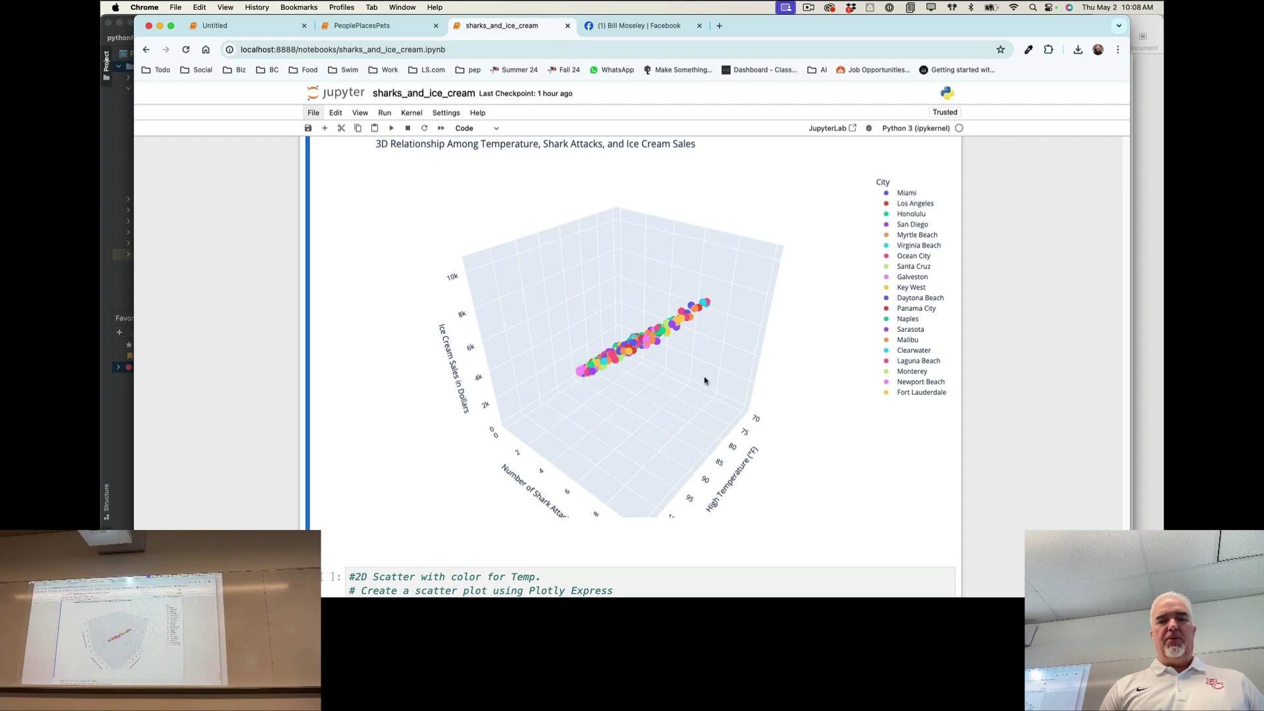
pyautogui.moveTo(705, 380)
pyautogui.mouseDown()
pyautogui.moveTo(733, 354)
pyautogui.moveTo(573, 359)
pyautogui.moveTo(537, 381)
pyautogui.moveTo(522, 362)
pyautogui.moveTo(486, 365)
pyautogui.moveTo(510, 331)
pyautogui.moveTo(453, 329)
pyautogui.mouseUp()
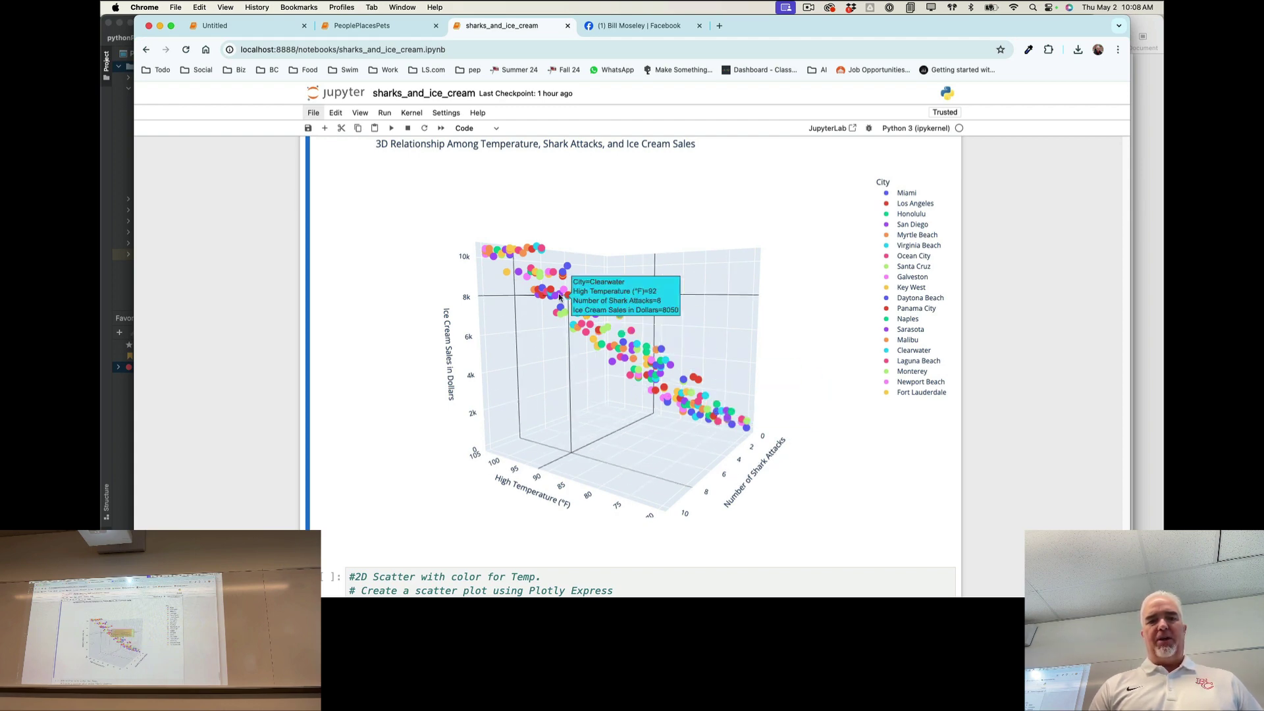
pyautogui.moveTo(663, 342)
pyautogui.mouseDown()
pyautogui.moveTo(485, 340)
pyautogui.moveTo(785, 344)
pyautogui.mouseUp()
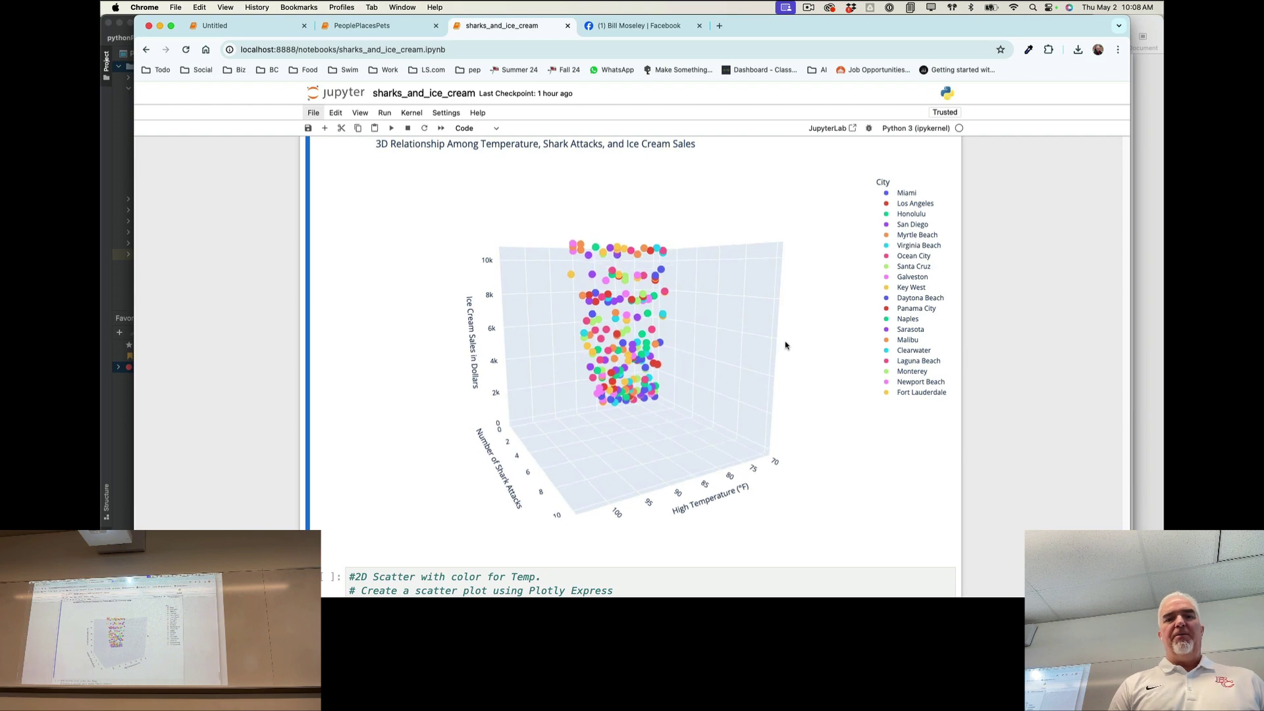
pyautogui.scroll(3, 829, 350)
pyautogui.scroll(2, 995, 366)
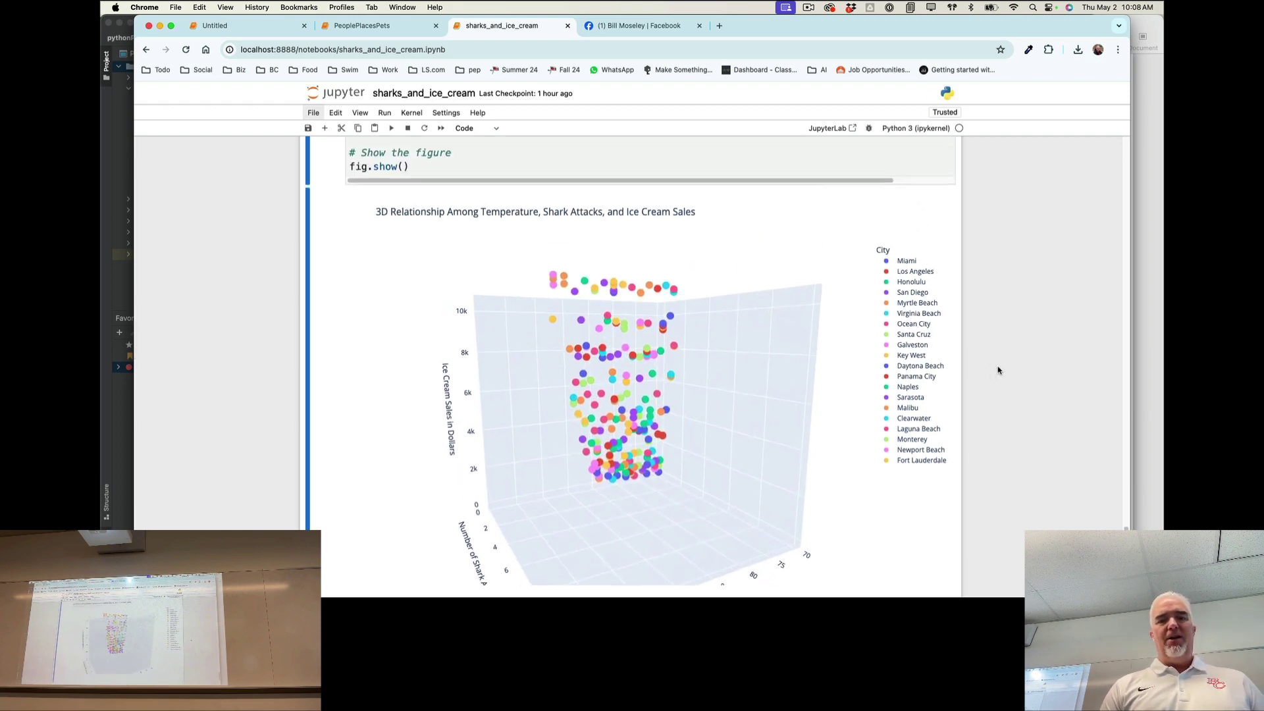
pyautogui.scroll(5, 998, 371)
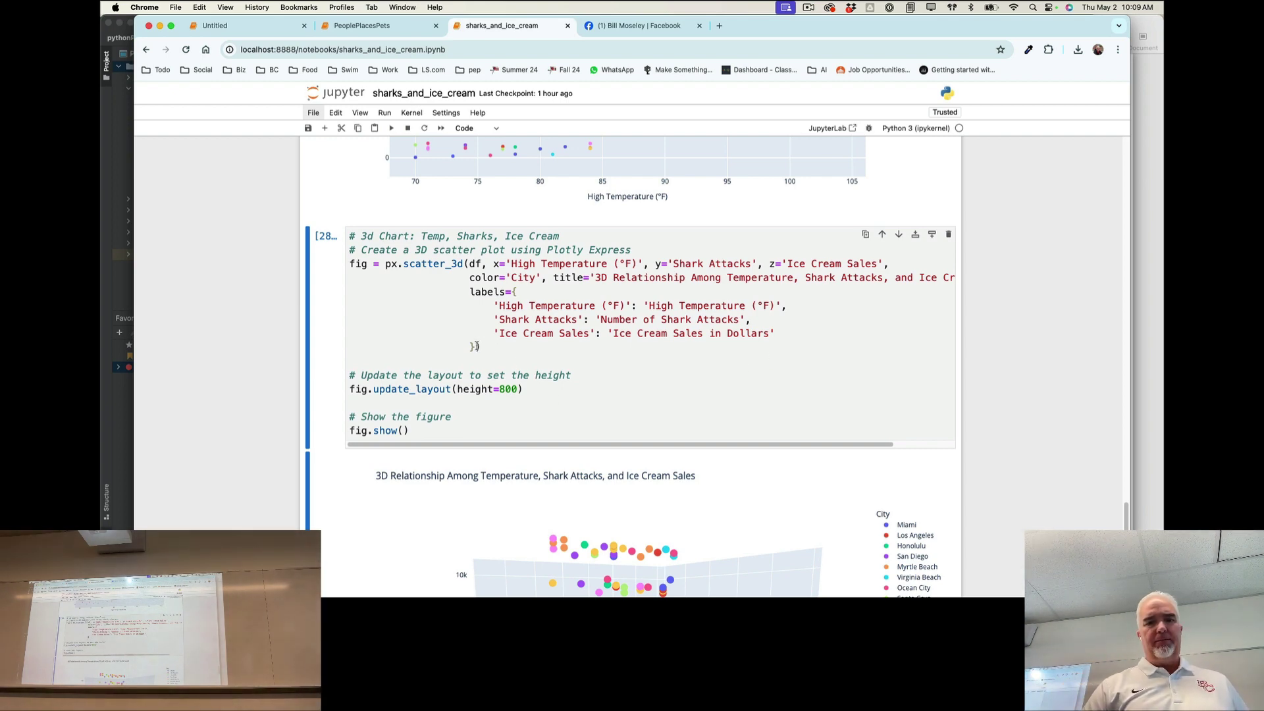
# Delete the title and labels arguments after color City, leaving x, y, z and colour, then rerun.
pyautogui.moveTo(475, 346); pyautogui.dragTo(540, 276)
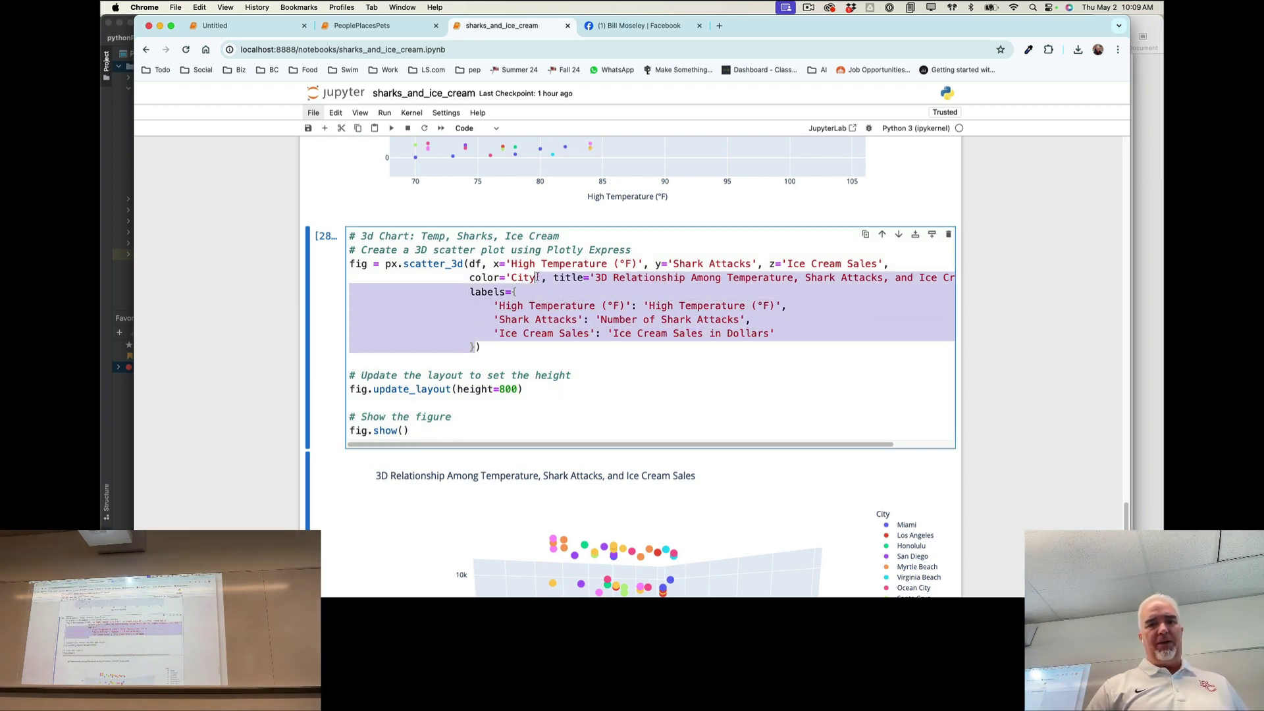
pyautogui.press('BackSpace')
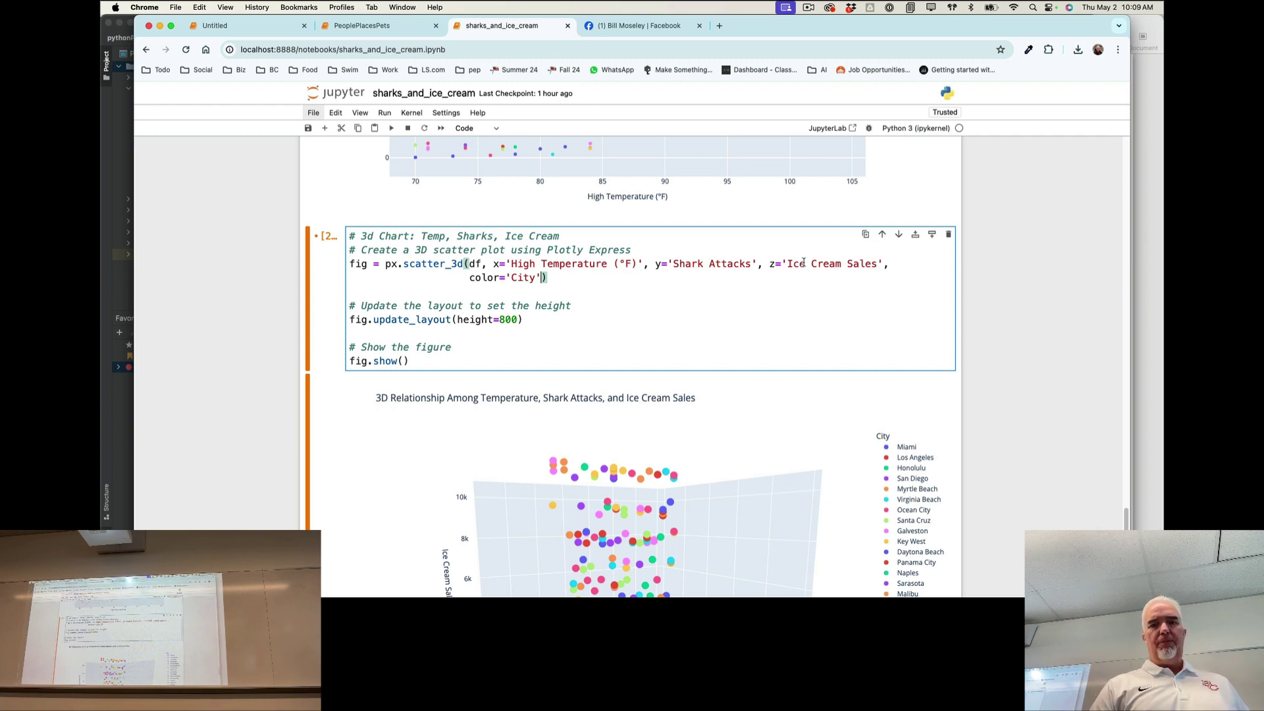
pyautogui.hotkey('ctrl', 'Return')
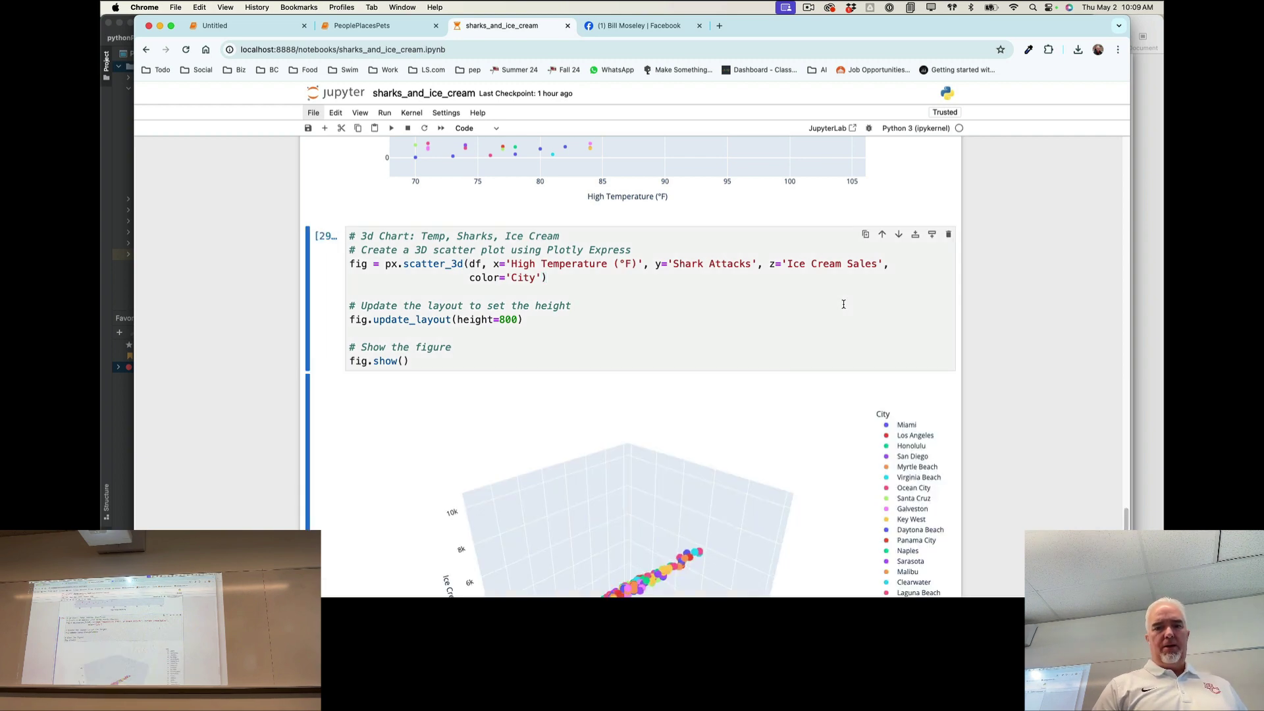
pyautogui.scroll(-3, 843, 306)
pyautogui.moveTo(678, 399)
pyautogui.mouseDown()
pyautogui.moveTo(759, 412)
pyautogui.moveTo(790, 367)
pyautogui.moveTo(796, 317)
pyautogui.moveTo(816, 303)
pyautogui.moveTo(819, 263)
pyautogui.moveTo(835, 297)
pyautogui.moveTo(829, 329)
pyautogui.moveTo(865, 336)
pyautogui.mouseUp()
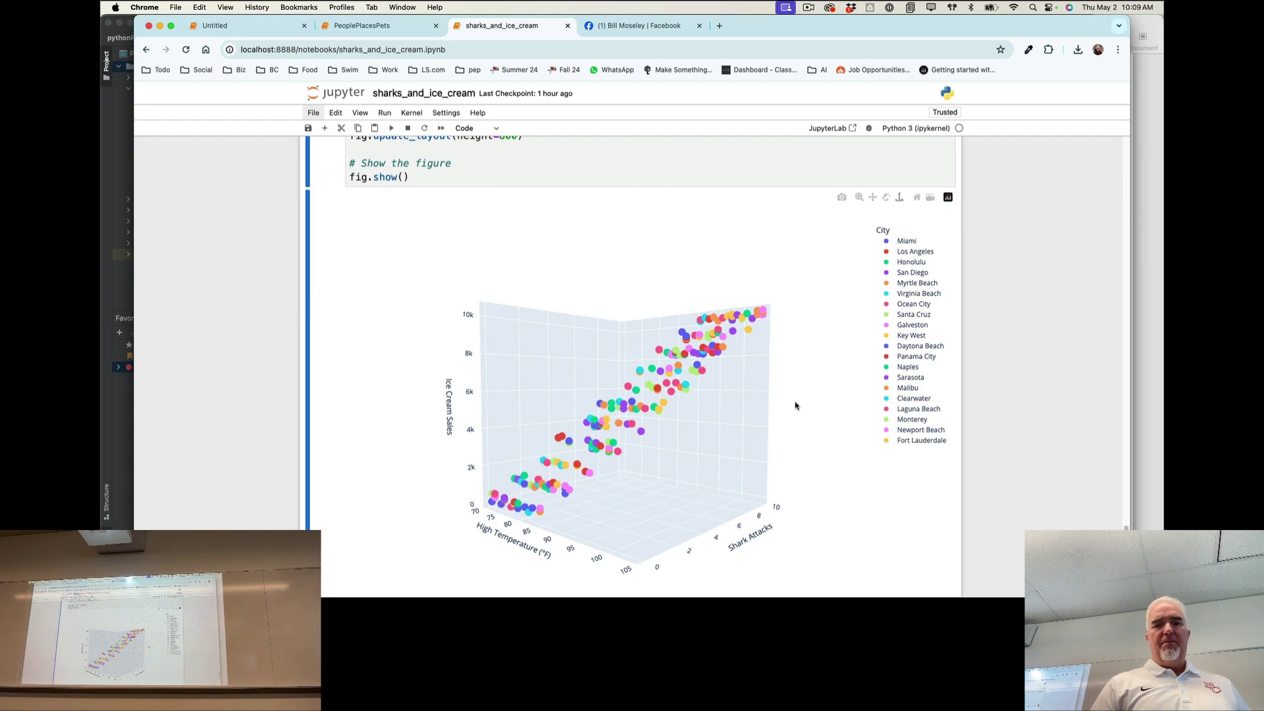
pyautogui.moveTo(796, 405)
pyautogui.mouseDown()
pyautogui.moveTo(870, 400)
pyautogui.moveTo(748, 416)
pyautogui.mouseUp()
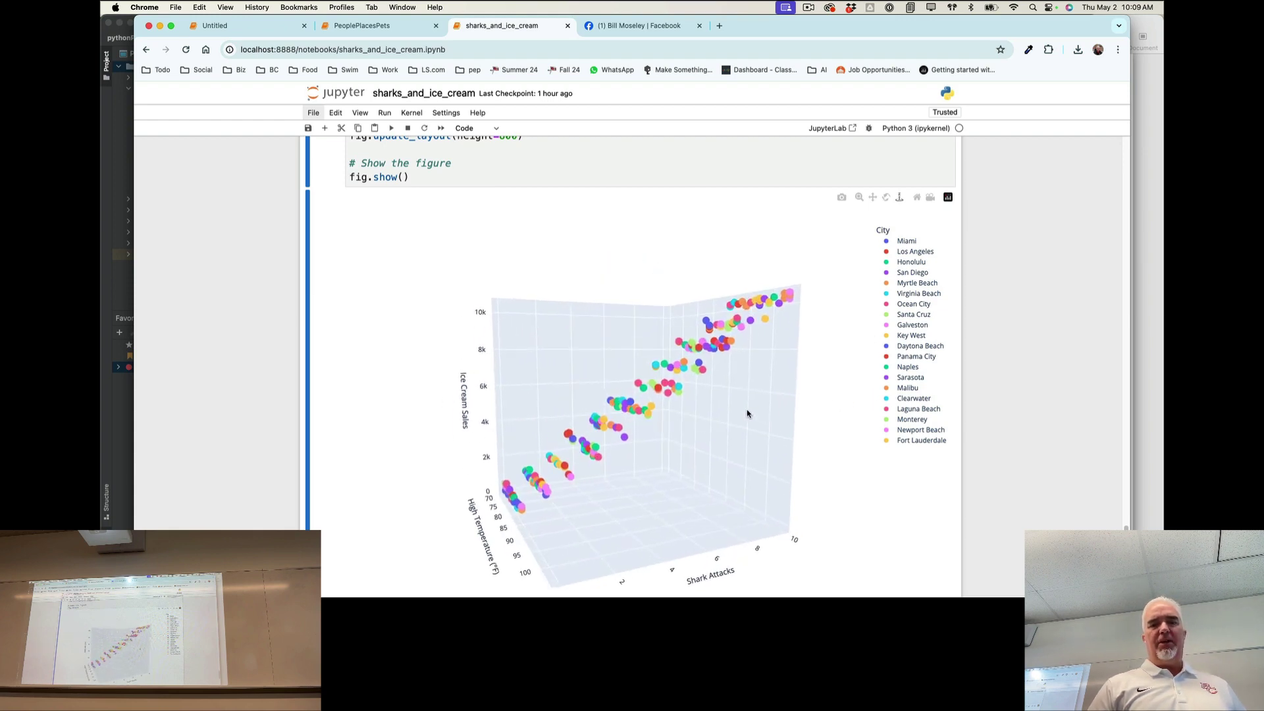
pyautogui.scroll(-2, 999, 348)
pyautogui.scroll(5, 995, 349)
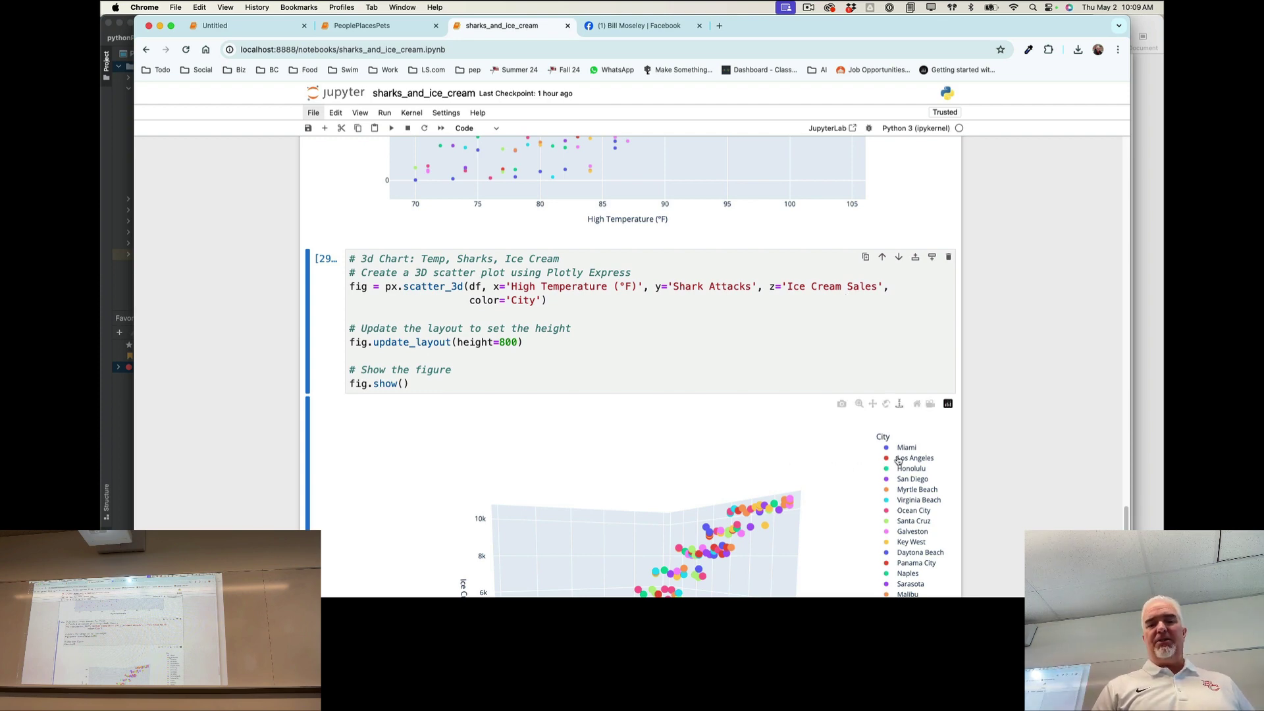
pyautogui.scroll(-1, 897, 461)
pyautogui.scroll(-3, 888, 464)
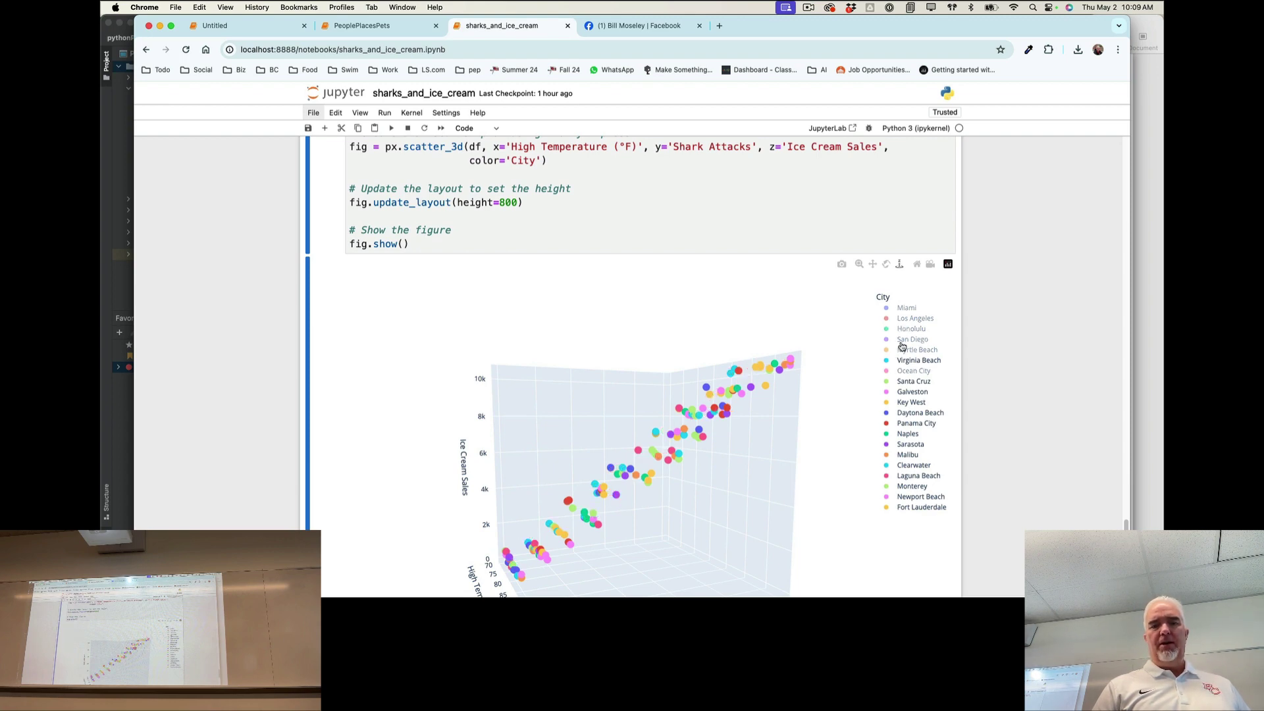
# Rotate the 3D chart, with some cities hidden, into a perspective view.
pyautogui.moveTo(819, 380)
pyautogui.mouseDown()
pyautogui.moveTo(711, 407)
pyautogui.moveTo(715, 389)
pyautogui.mouseUp()
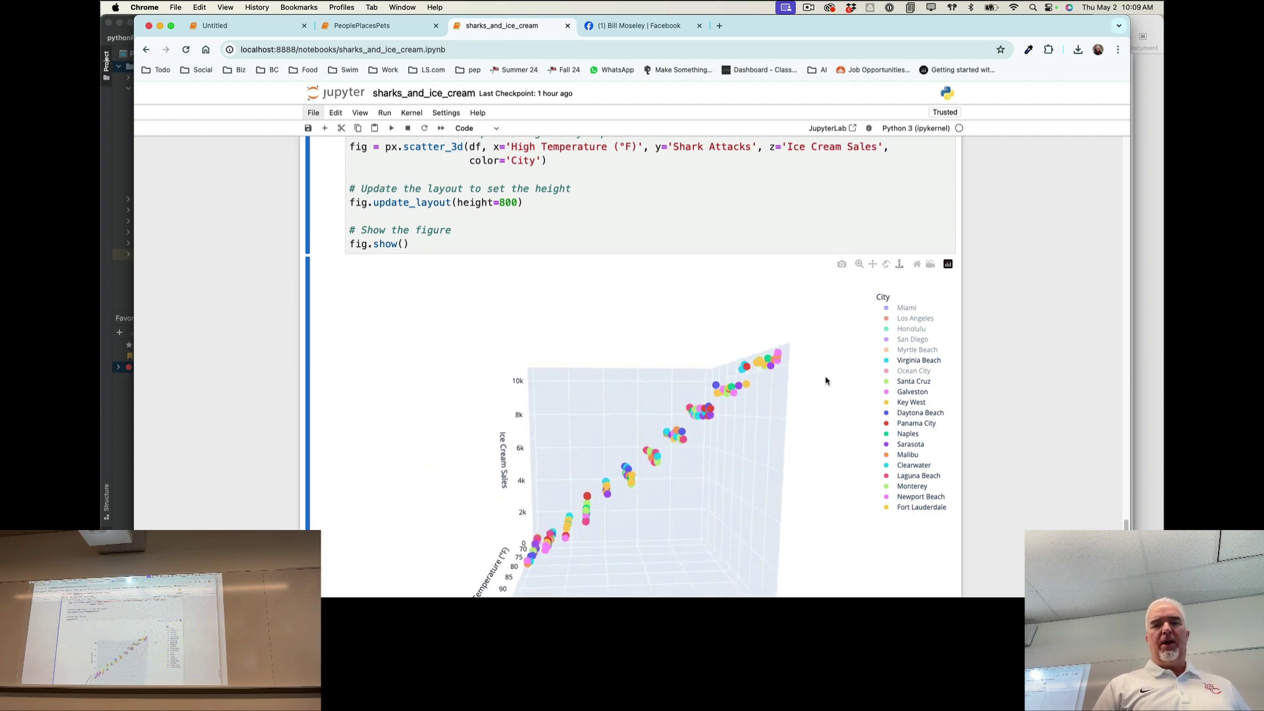
pyautogui.scroll(-2, 825, 381)
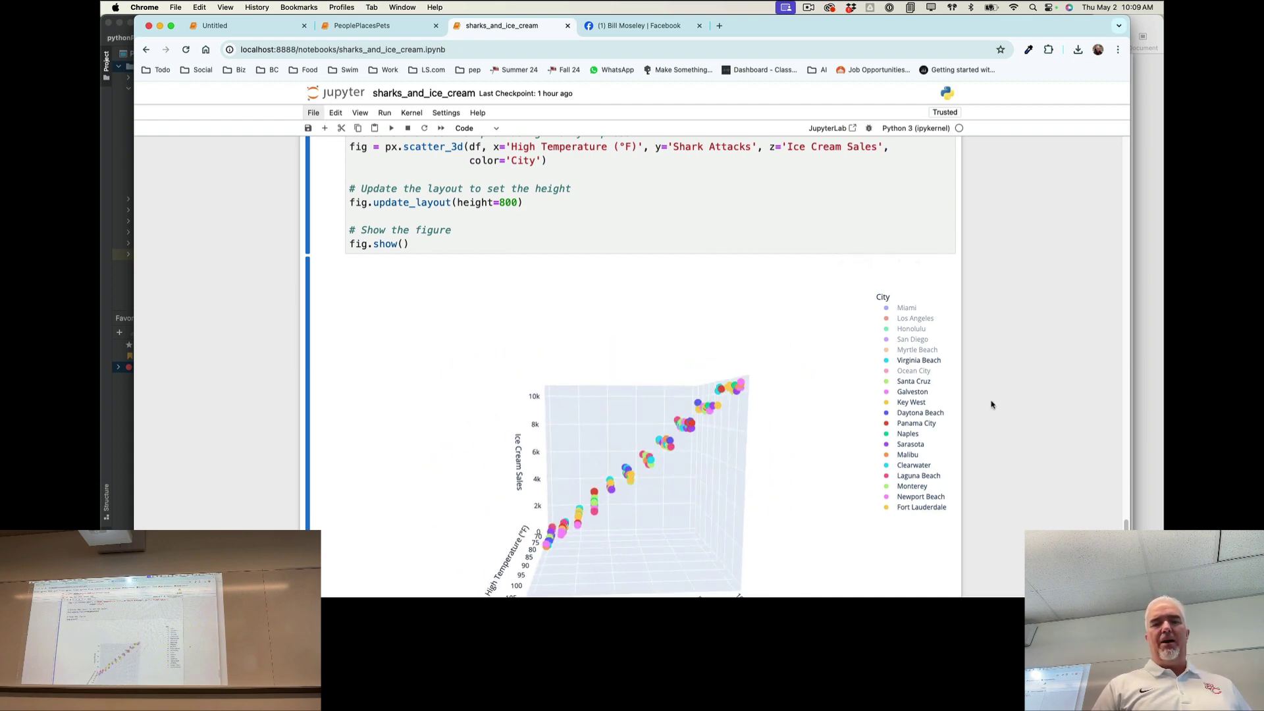
pyautogui.scroll(-3, 992, 404)
pyautogui.scroll(2, 731, 414)
pyautogui.scroll(3, 731, 414)
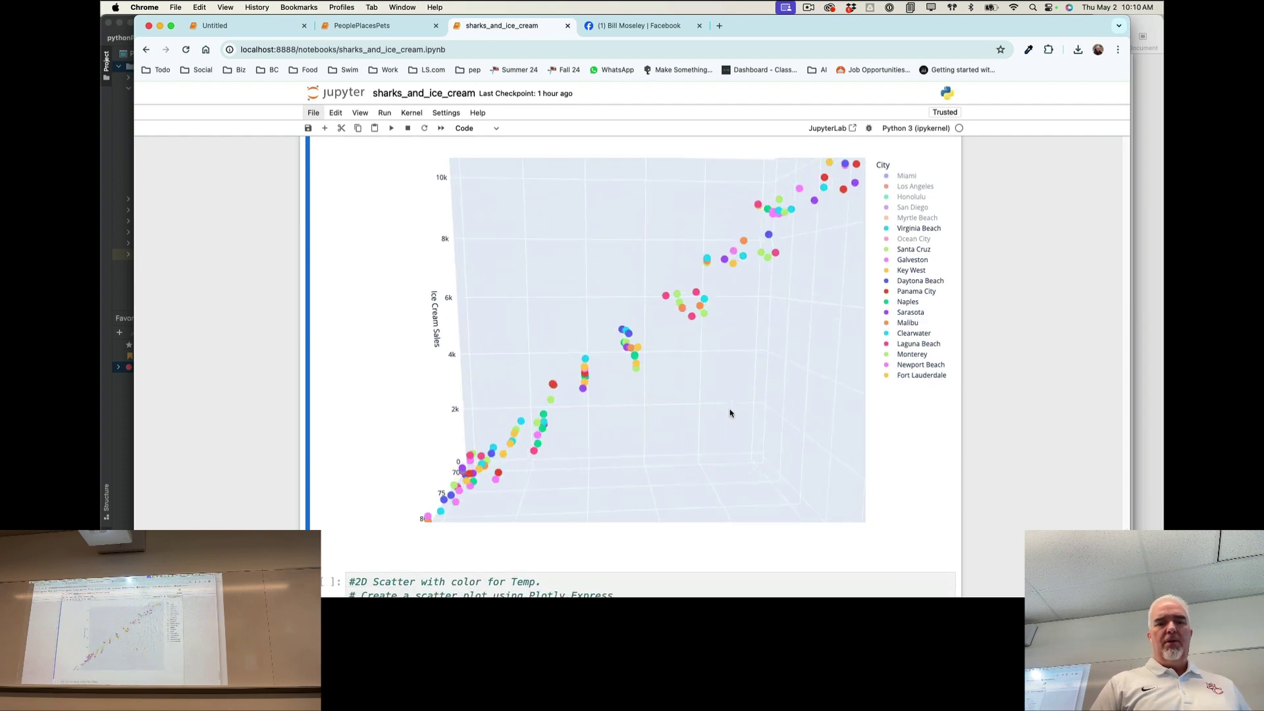
pyautogui.scroll(2, 731, 413)
pyautogui.moveTo(667, 383)
pyautogui.mouseDown()
pyautogui.moveTo(572, 425)
pyautogui.moveTo(768, 406)
pyautogui.moveTo(770, 423)
pyautogui.moveTo(717, 435)
pyautogui.moveTo(678, 421)
pyautogui.moveTo(724, 411)
pyautogui.mouseUp()
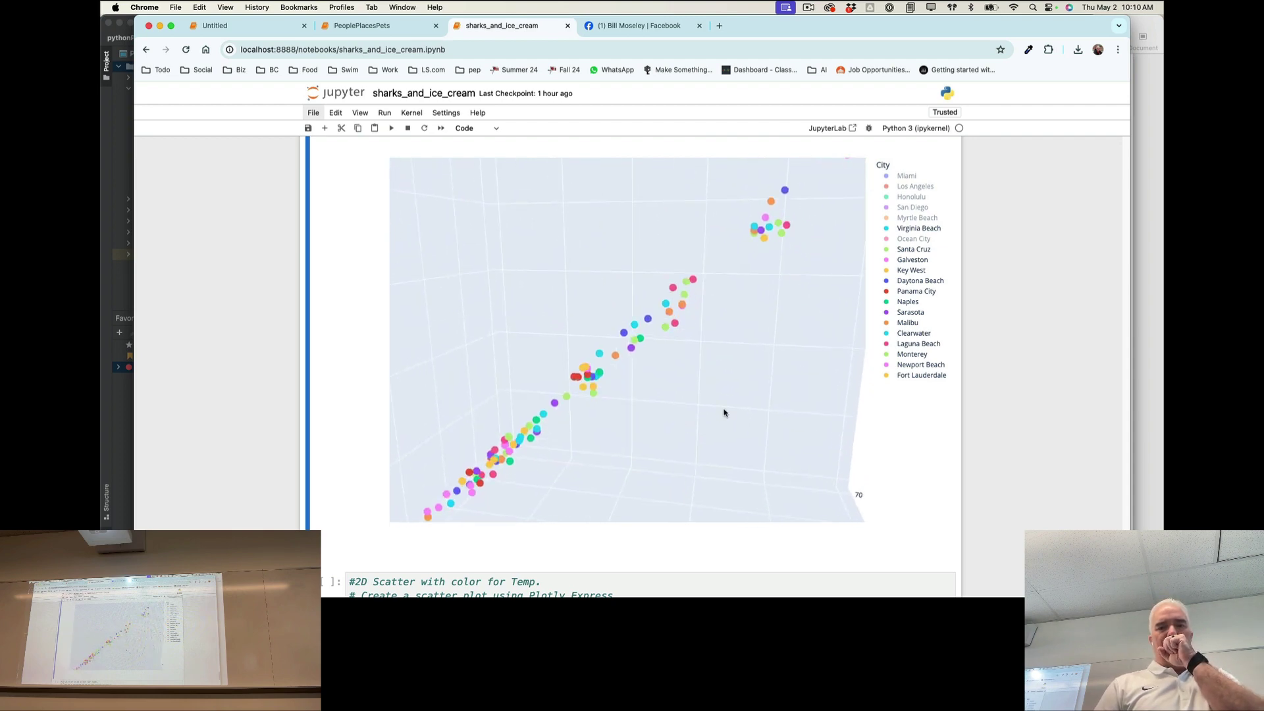
pyautogui.scroll(-1, 962, 403)
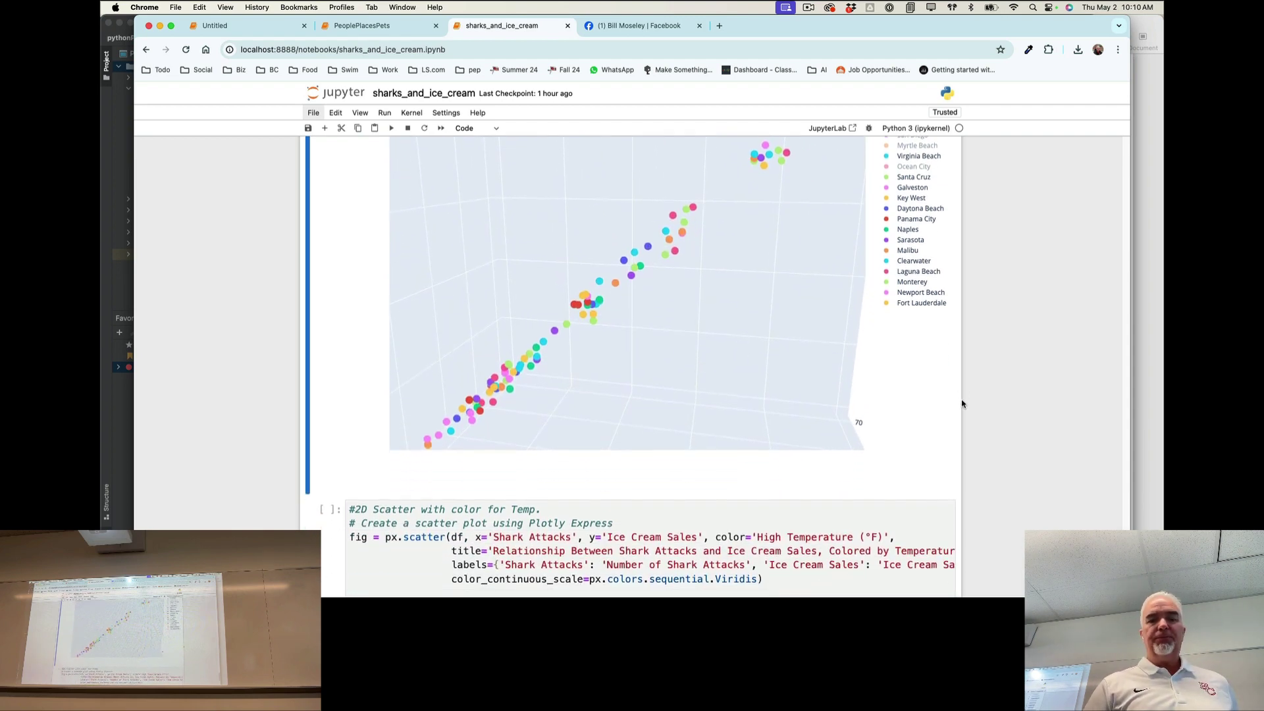
pyautogui.scroll(-1, 962, 404)
pyautogui.scroll(-3, 962, 403)
pyautogui.scroll(-1, 962, 402)
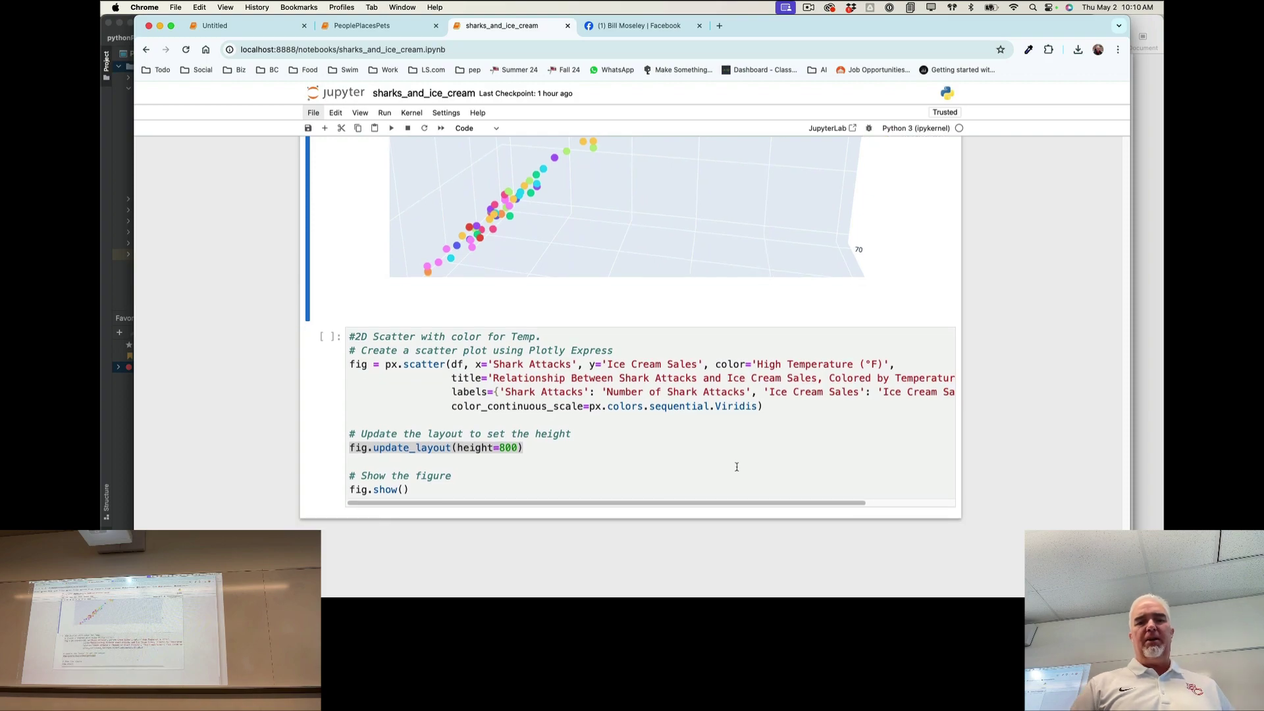